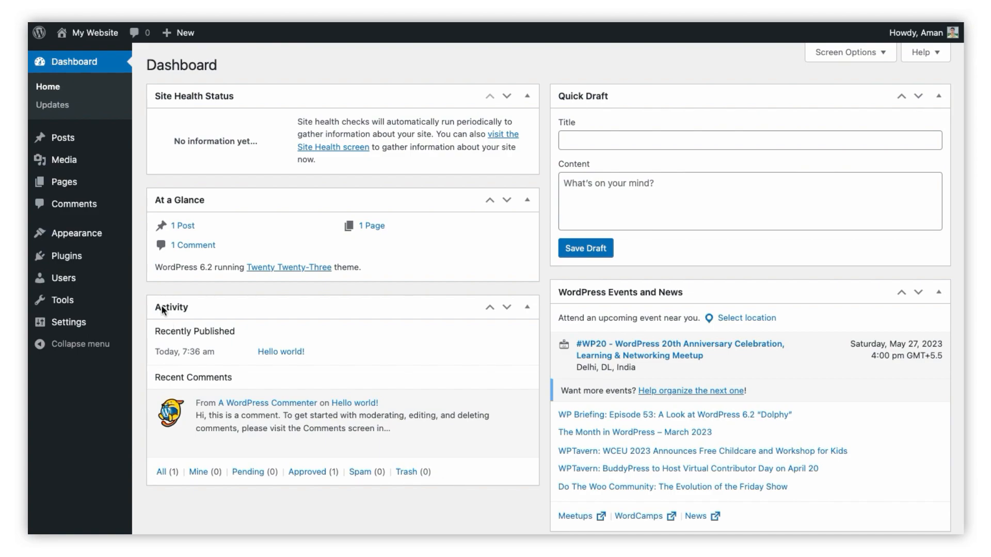
Open the 404 template from the site's design templates for editing.
mouse_move(122, 241)
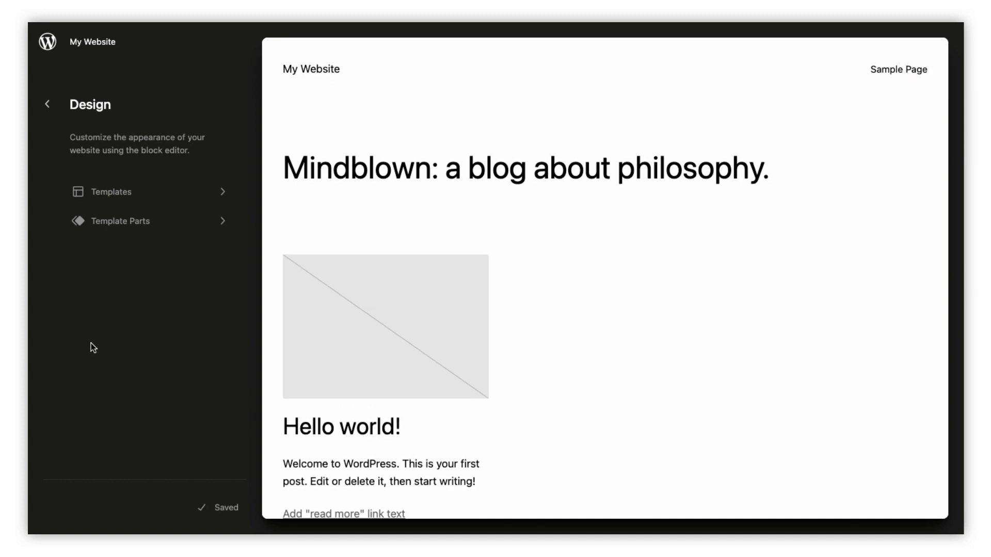
click(186, 194)
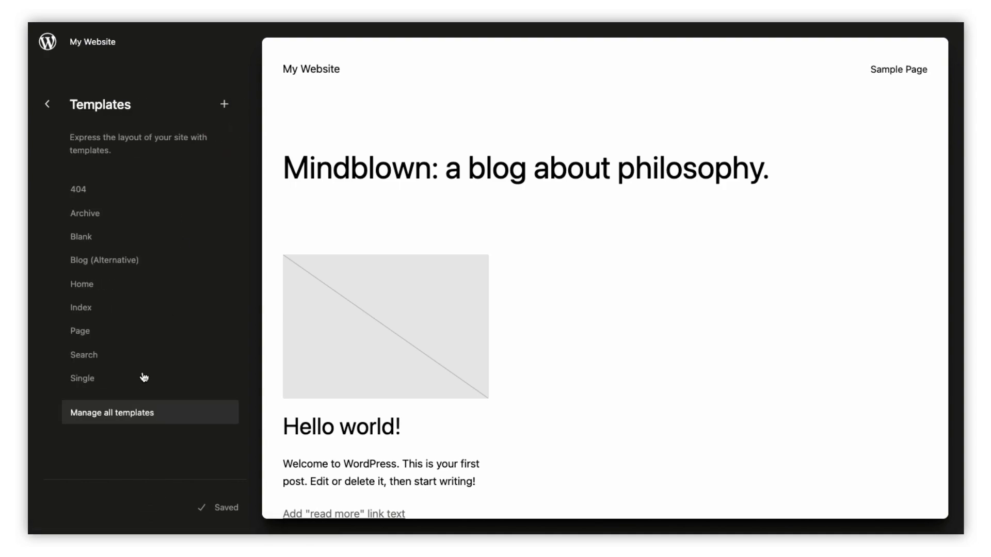
click(131, 195)
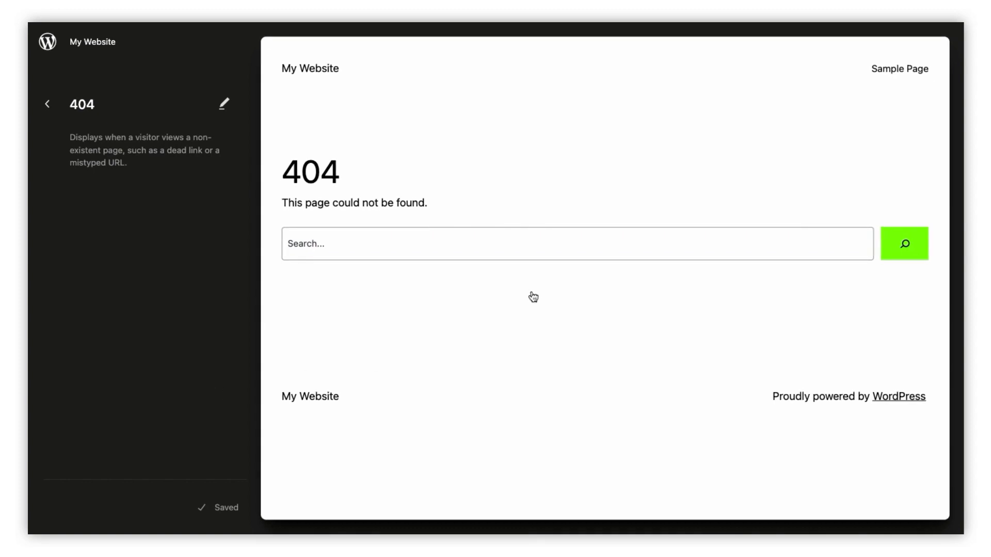
click(701, 144)
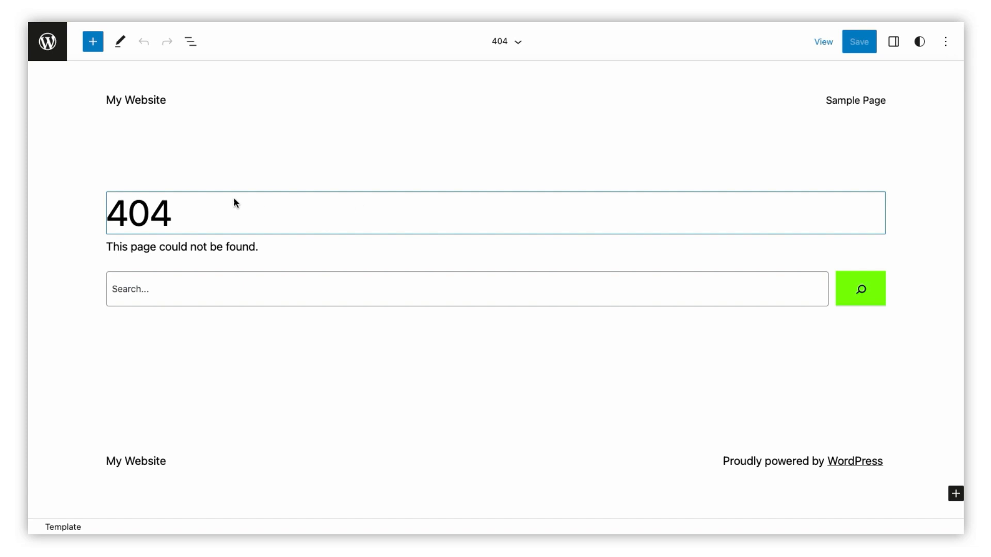
Remove the "404" heading block from the 404 template.
mouse_move(390, 177)
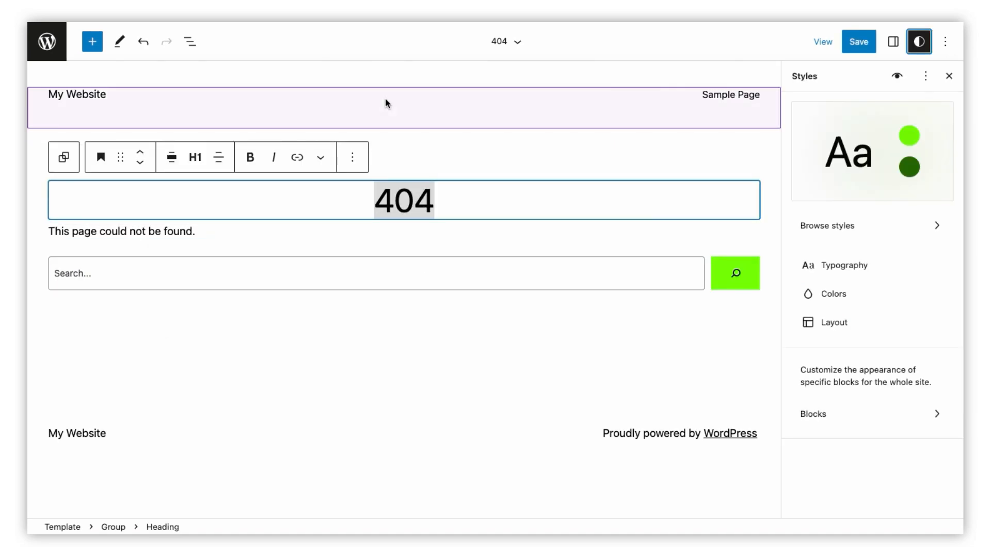
click(355, 159)
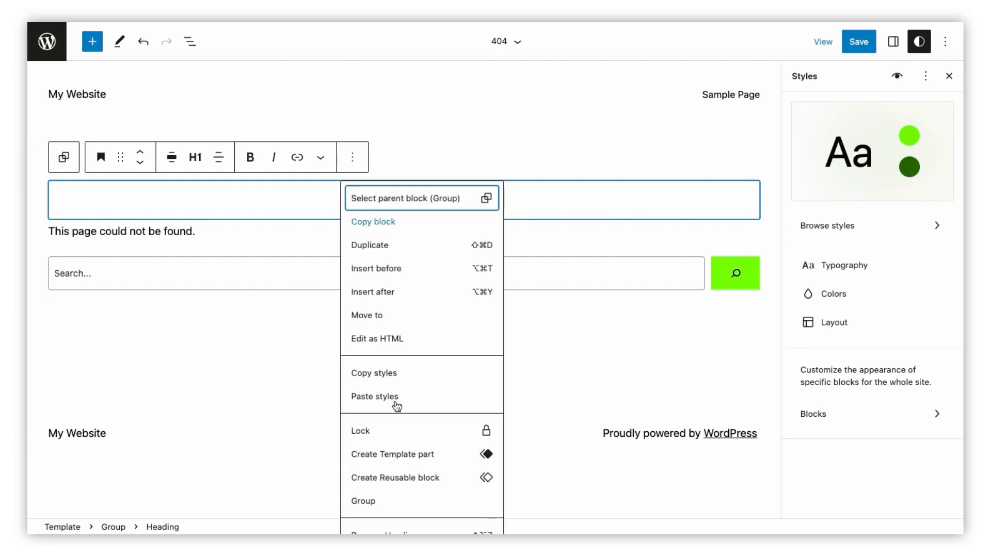
scroll(385, 516, down, 1)
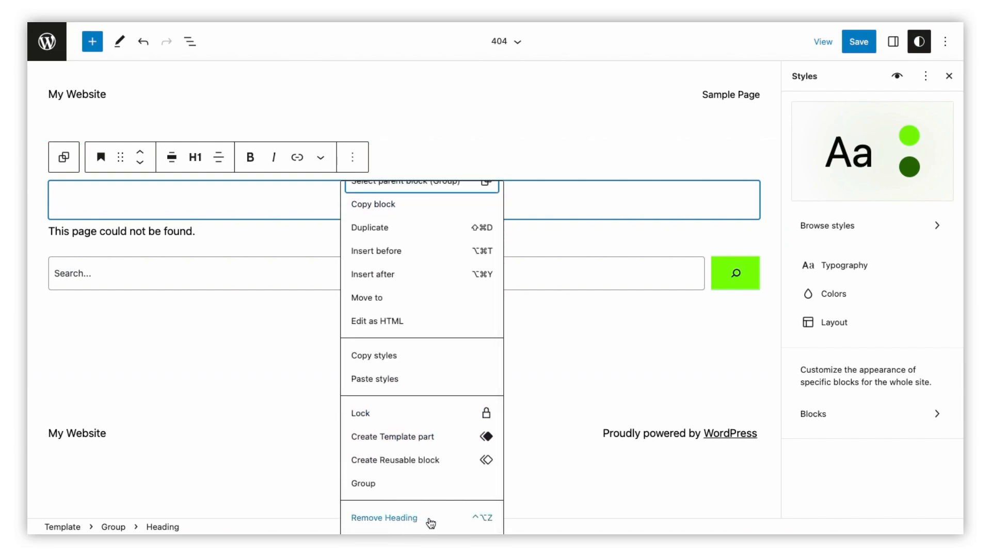
click(445, 515)
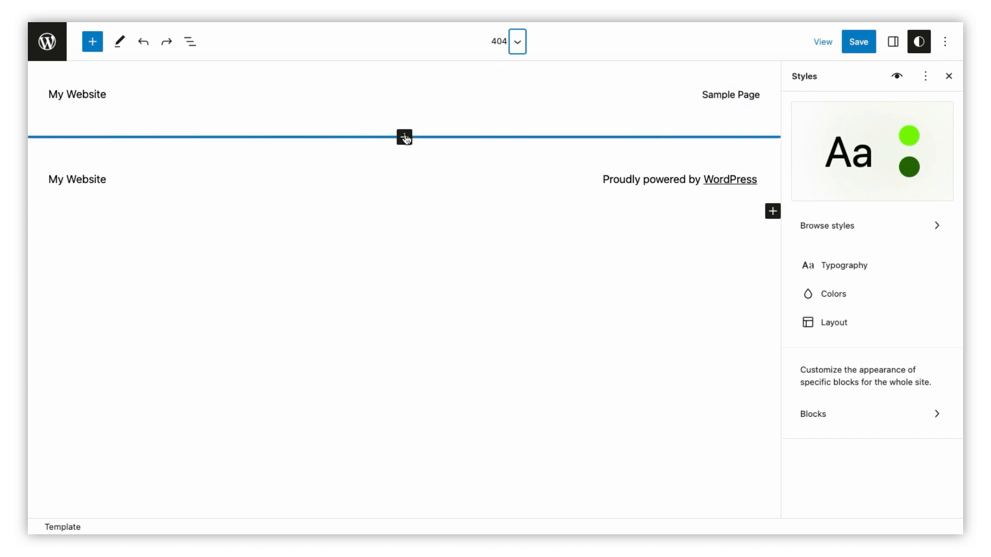
Insert a Cover block between the header and footer of the 404 template.
click(404, 137)
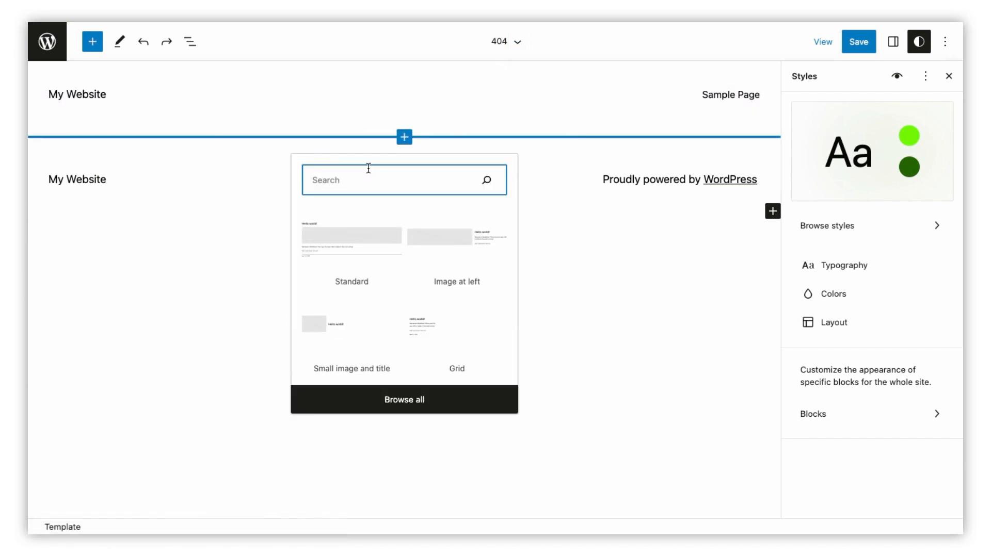
text(cover)
click(338, 345)
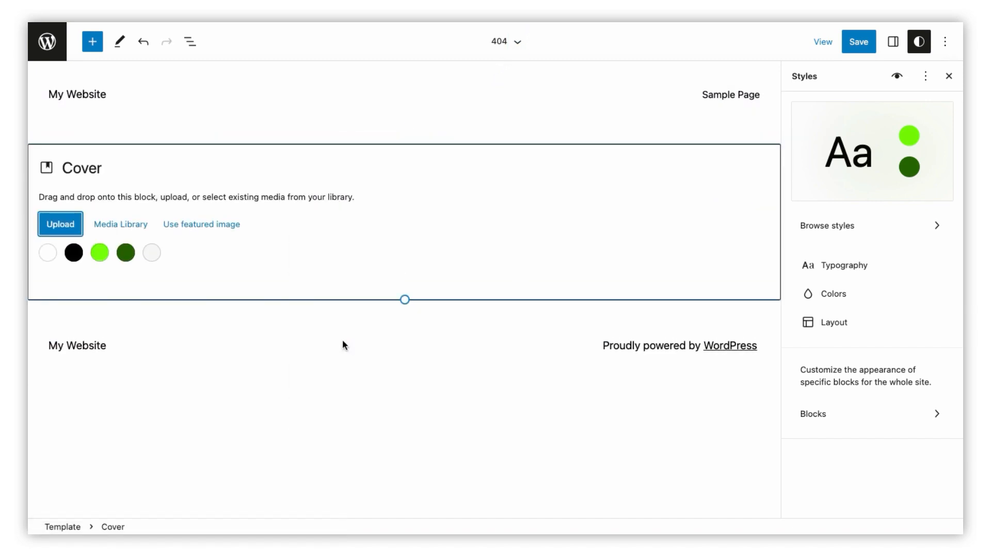
Fill the Cover block with the mountains-g49c7709b2_1280.jpg image from the media library.
click(119, 224)
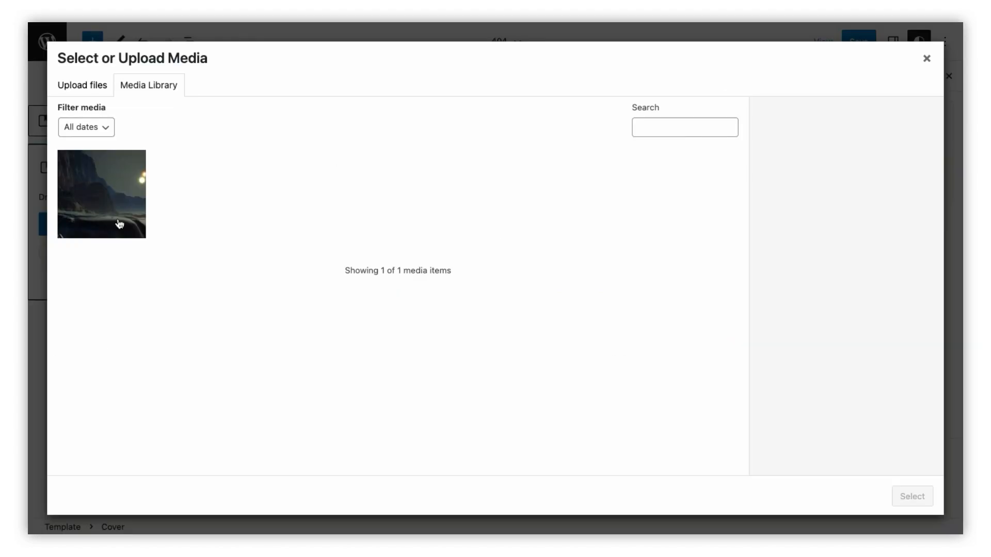
click(100, 182)
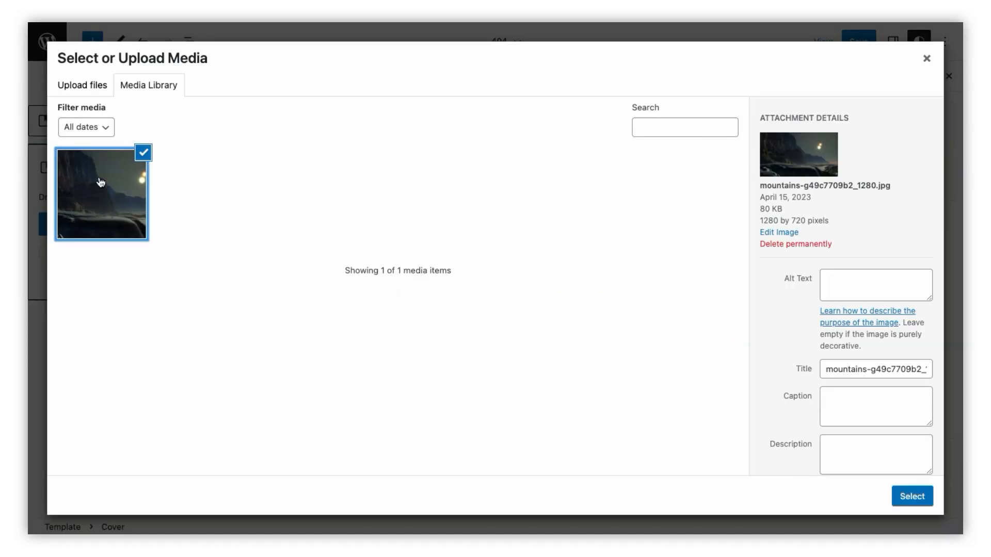
click(910, 495)
click(444, 161)
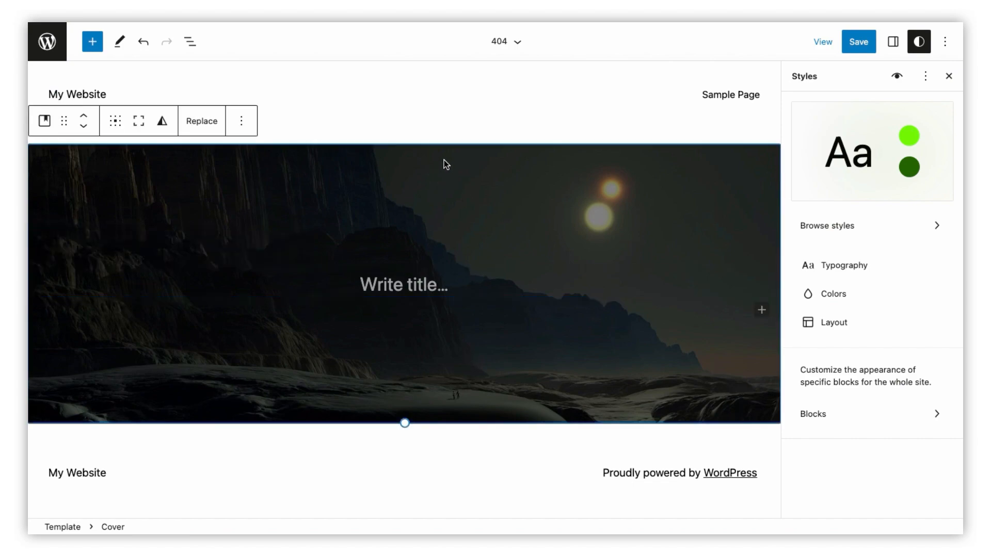
Enter "404 Error" as the title of the Cover block.
click(403, 294)
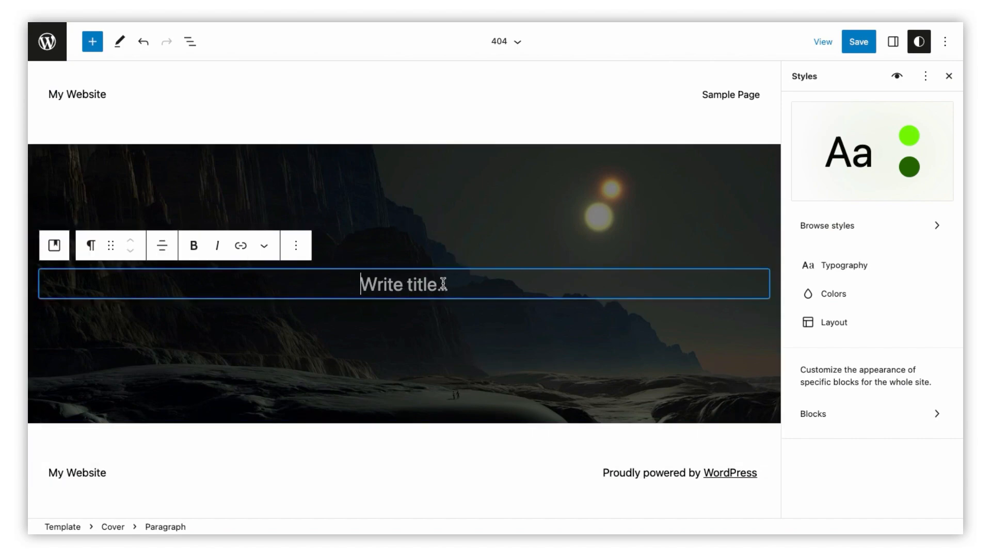
text(404 E)
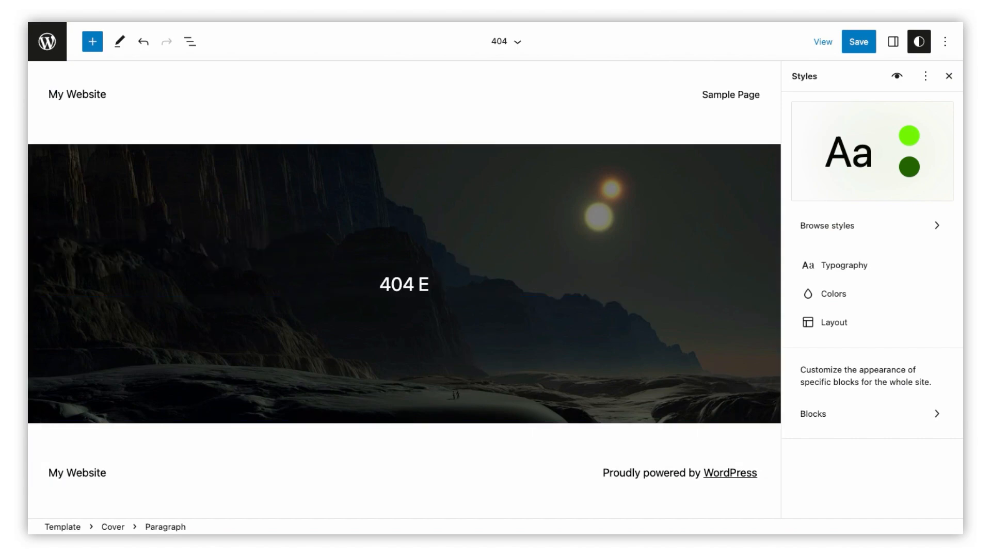
text(rror)
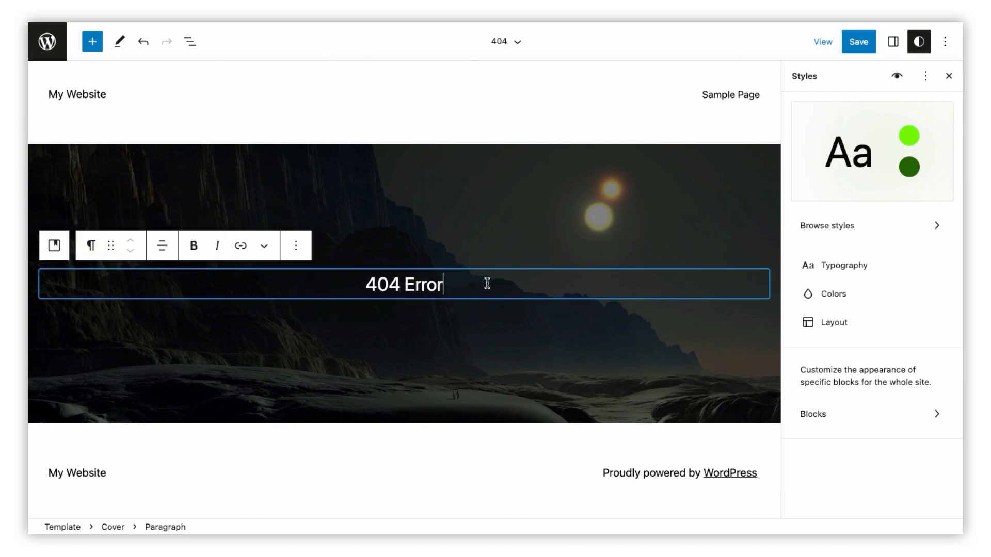
Set the font size of the "404 Error" title to a custom 5.8 rem.
click(856, 267)
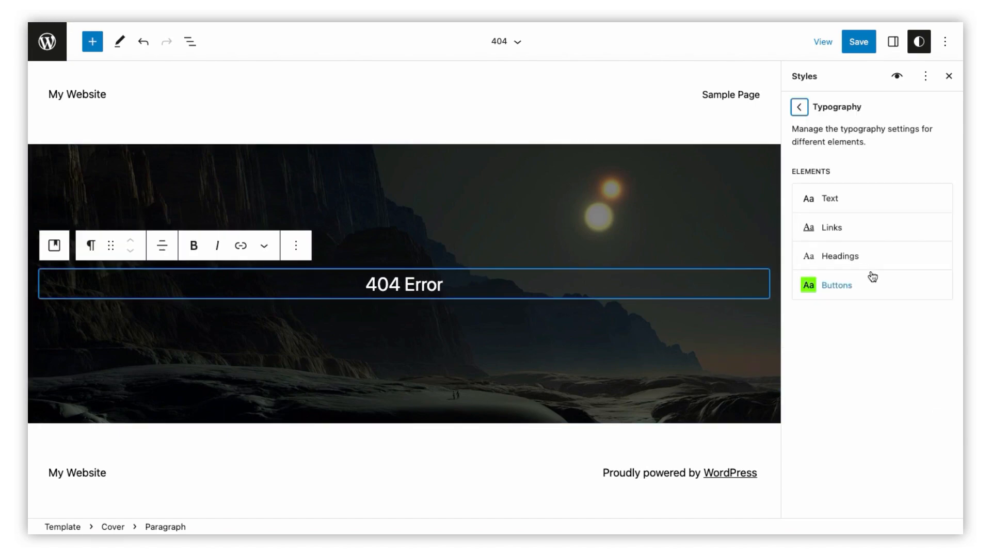
click(804, 112)
click(609, 289)
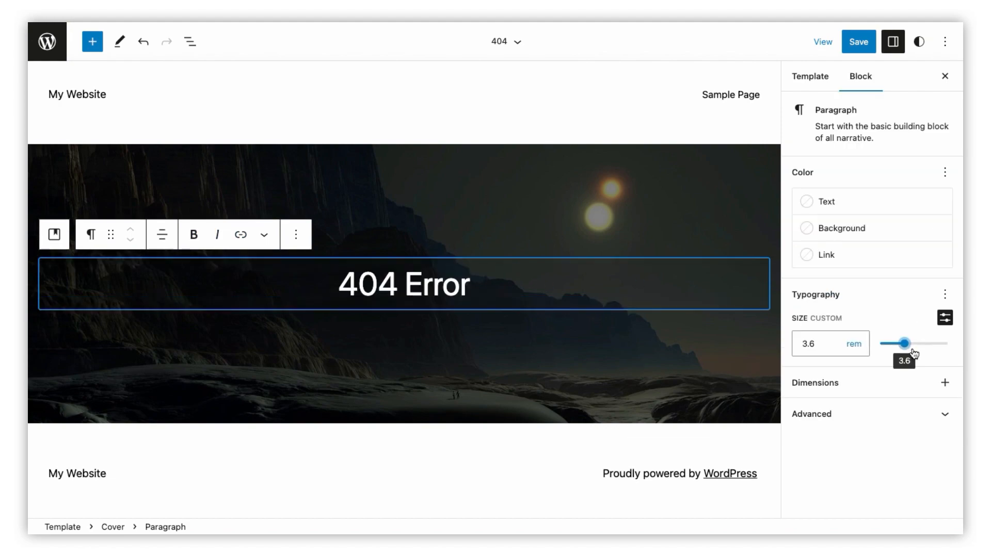
drag(891, 343, 918, 344)
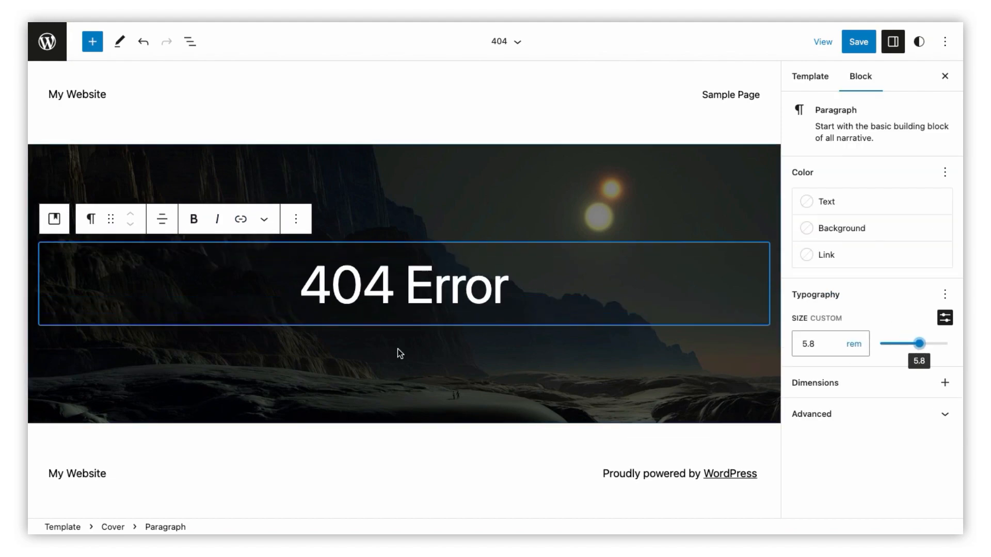
Add a paragraph inside the Cover block below the title with the text "This Page is Not Found".
click(460, 376)
click(761, 371)
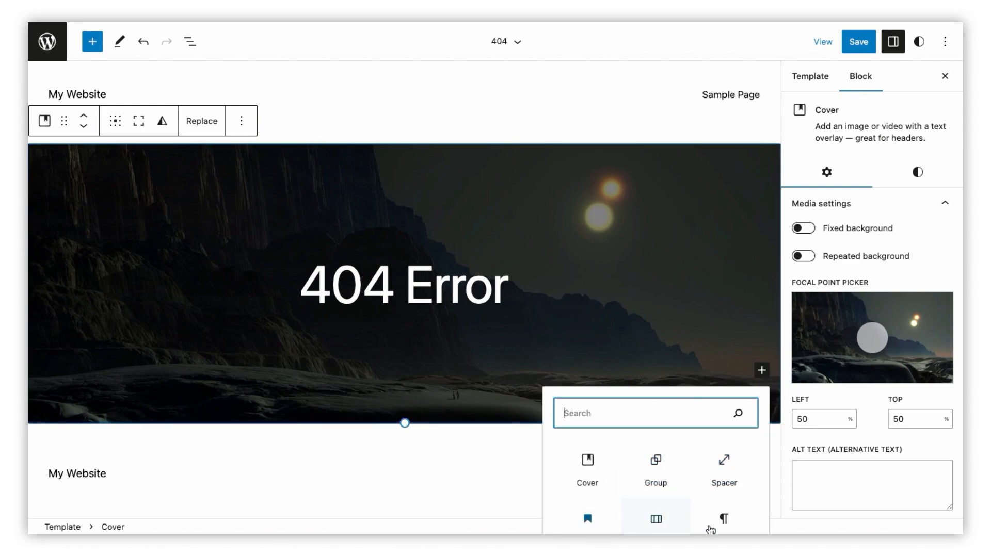
click(723, 518)
text(The page is)
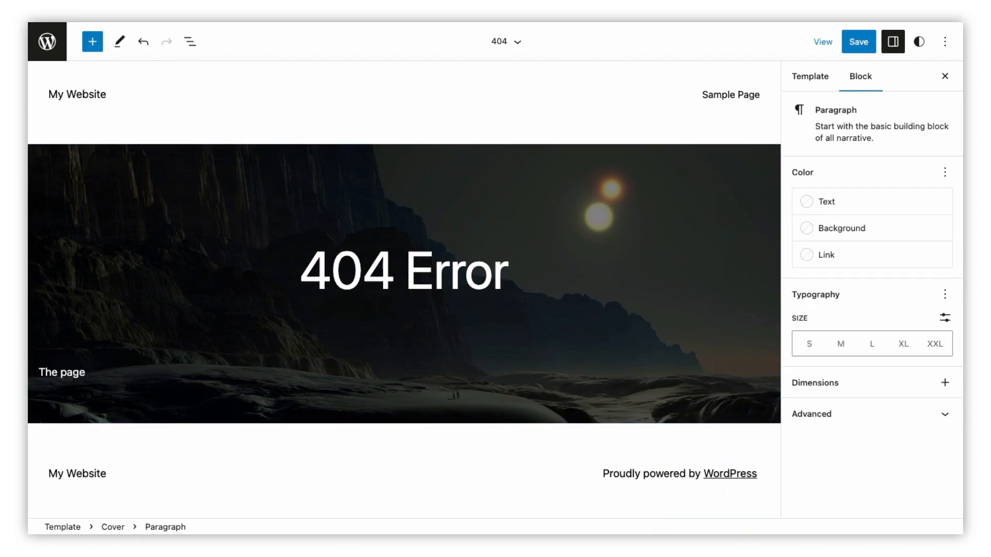
key(ctrl+a)
text(This Page is Not Found)
Center the "This Page is Not Found" paragraph and append an exclamation mark to its text.
click(161, 340)
click(202, 410)
click(423, 335)
click(463, 372)
text(!)
Set the font size of the "This Page is Not Found!" paragraph to a custom 43 px.
click(420, 333)
triple_click(414, 371)
click(944, 318)
drag(881, 344, 910, 350)
Add a margin setting to the "This Page is Not Found!" paragraph and set it to 0.
click(944, 414)
click(945, 383)
click(866, 460)
click(860, 459)
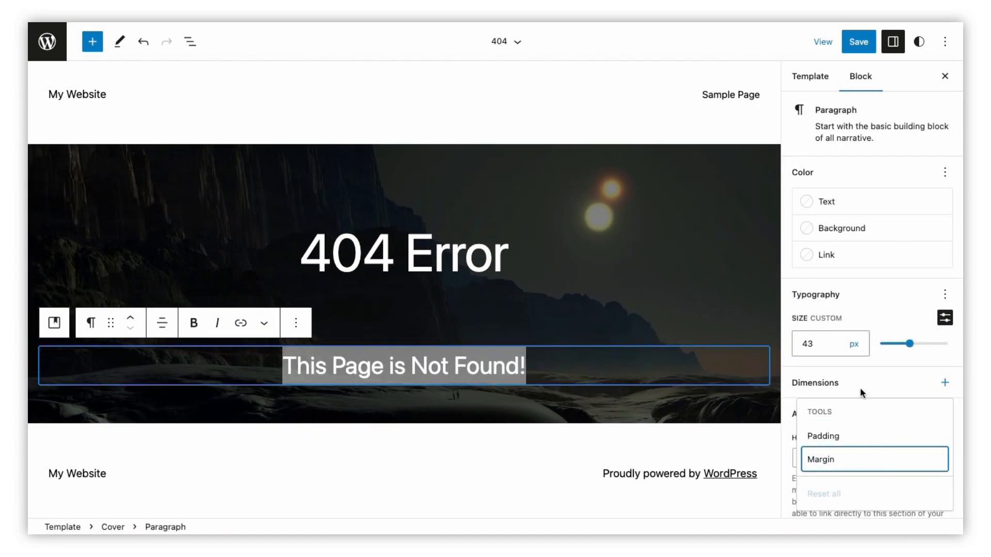
scroll(929, 361, down, 3)
click(945, 214)
click(948, 287)
drag(792, 215, 797, 215)
click(440, 331)
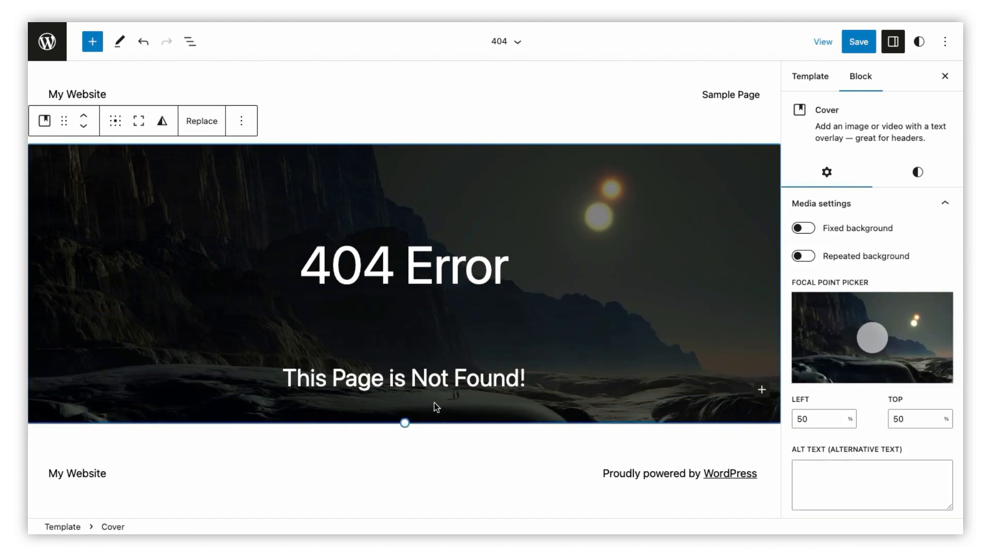
Set the search block's width to 75% and hide its "Try Searching New" label.
click(404, 332)
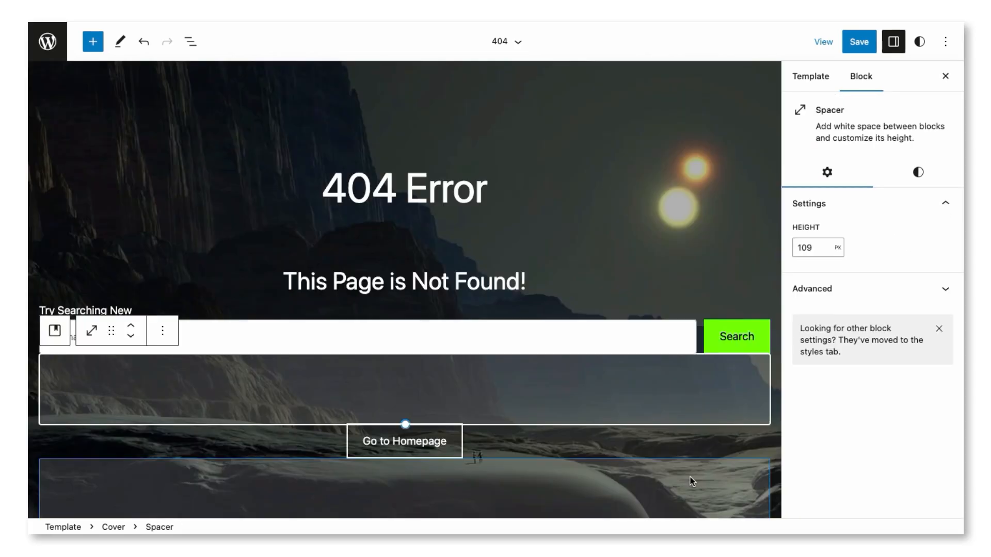
scroll(521, 453, down, 2)
scroll(521, 453, up, 4)
scroll(521, 453, down, 3)
click(481, 287)
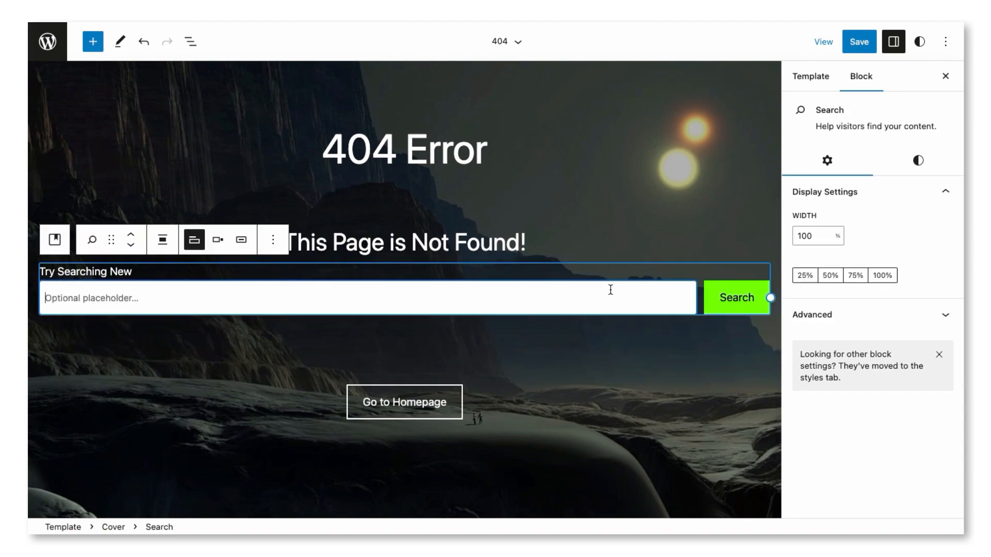
click(855, 276)
triple_click(128, 273)
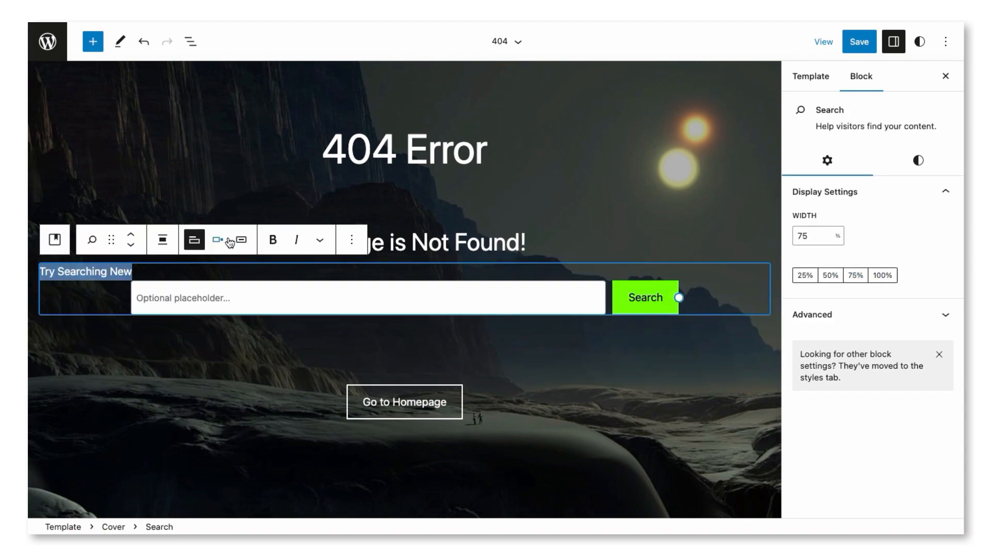
click(191, 242)
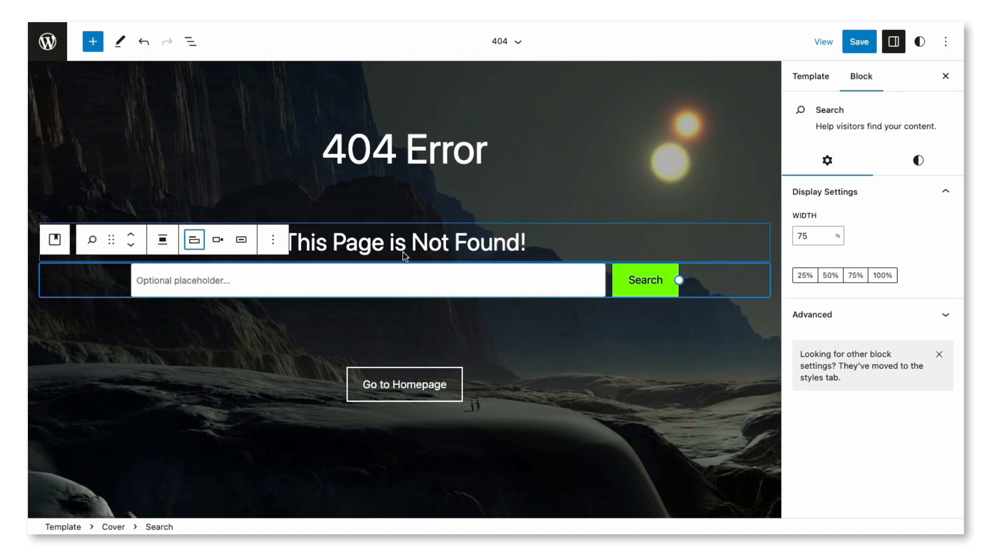
Duplicate the spacer under the search block to a position above the search block, and shorten the copy's height.
click(320, 243)
click(413, 203)
click(383, 255)
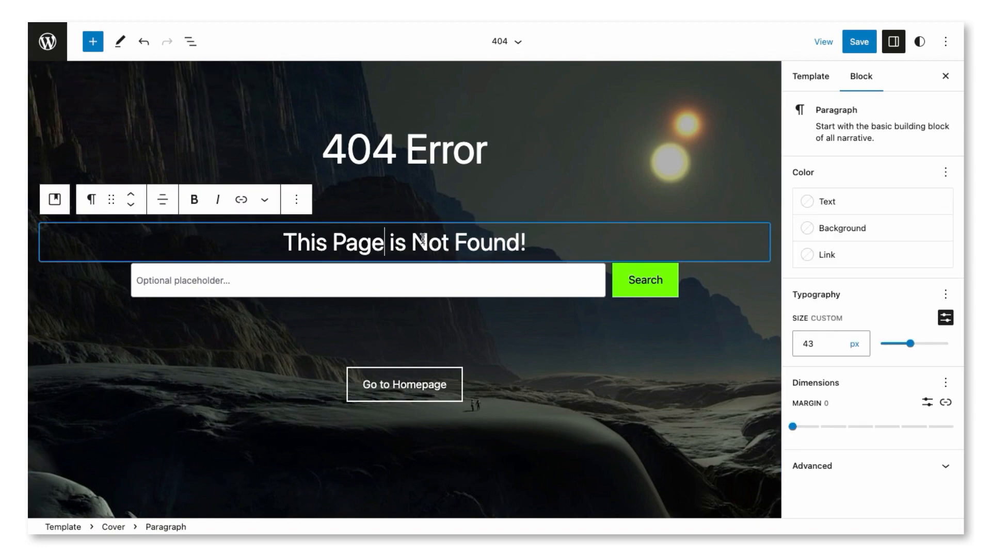
click(616, 335)
click(162, 274)
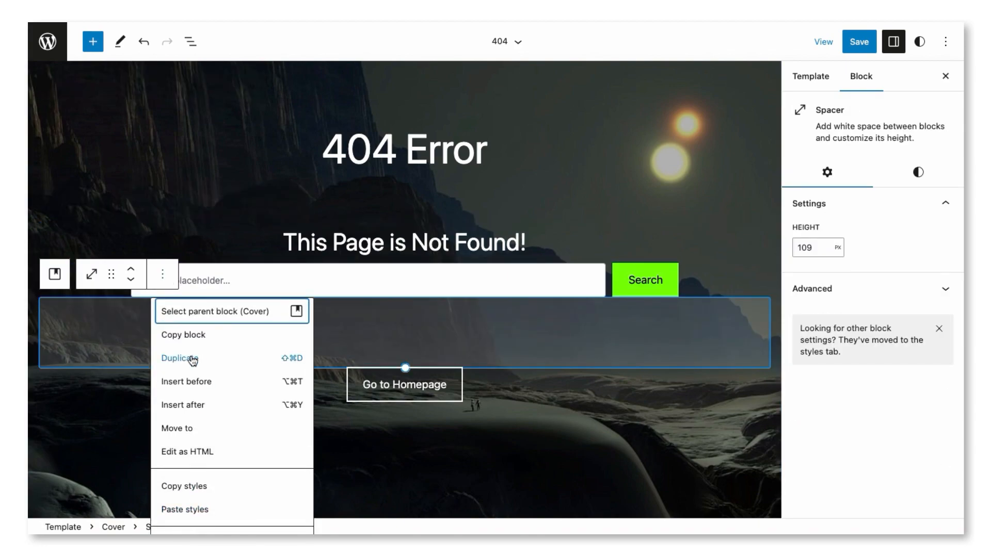
click(191, 361)
click(131, 338)
drag(405, 439, 403, 331)
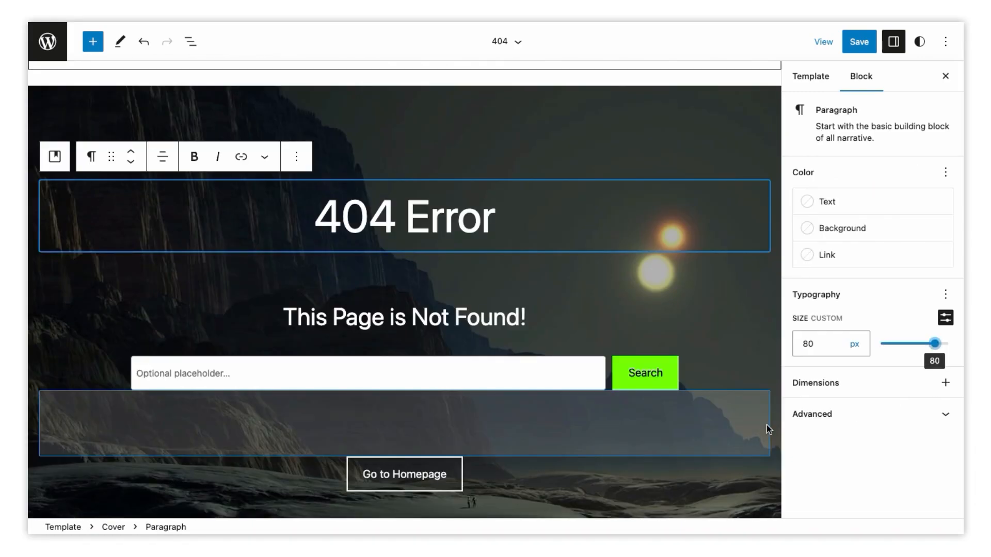
Review the finished 404 layout and save the changes to the 404 template.
scroll(663, 379, down, 5)
scroll(663, 379, down, 1)
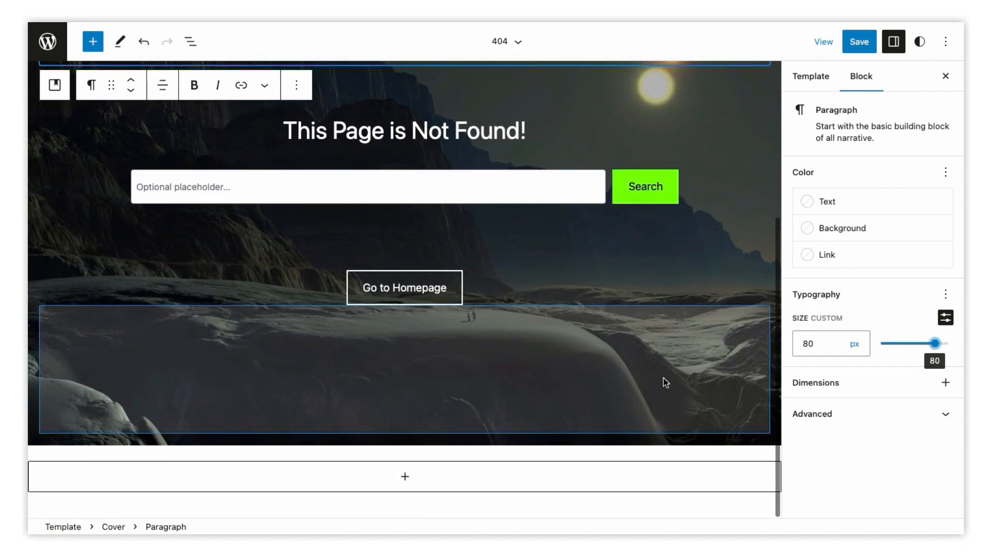
scroll(663, 379, up, 5)
scroll(355, 268, down, 6)
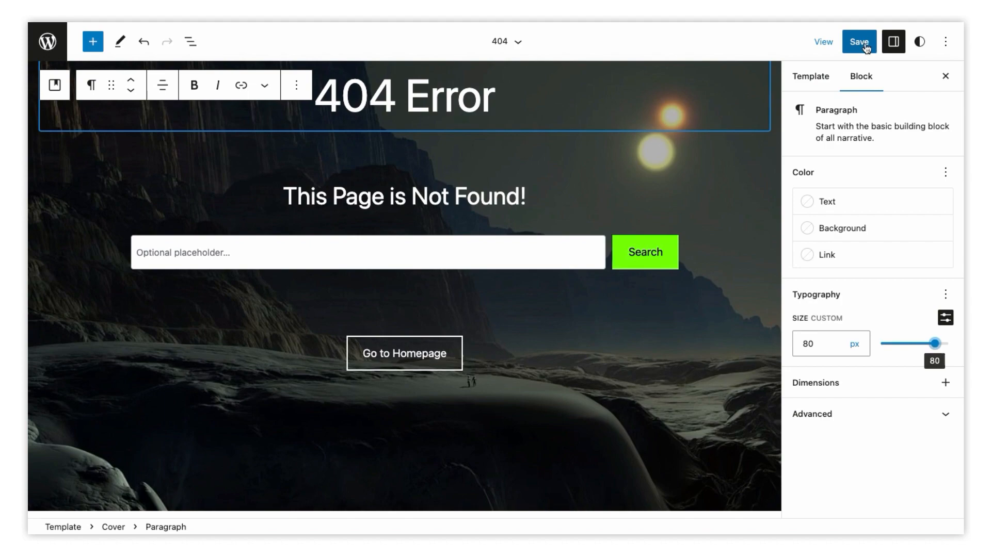
click(862, 46)
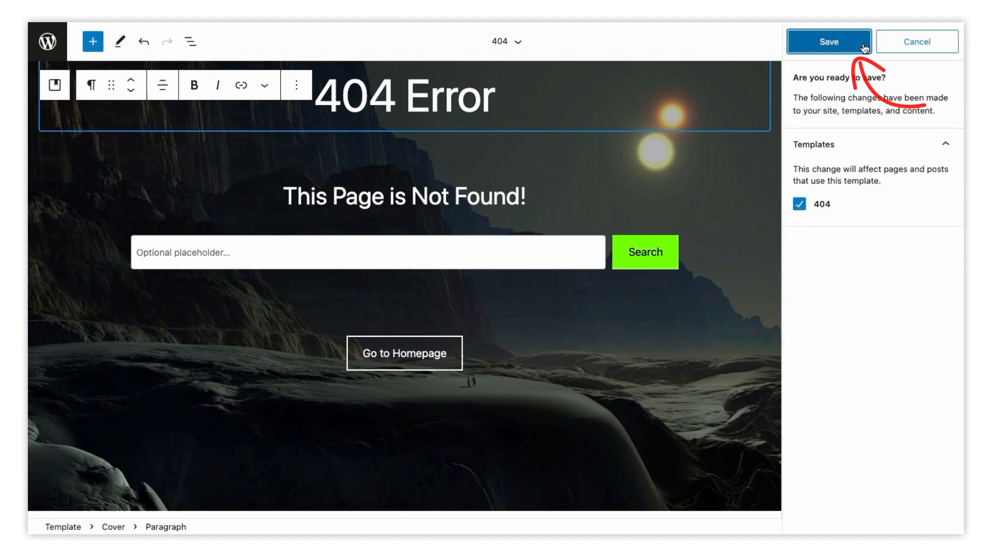
click(863, 45)
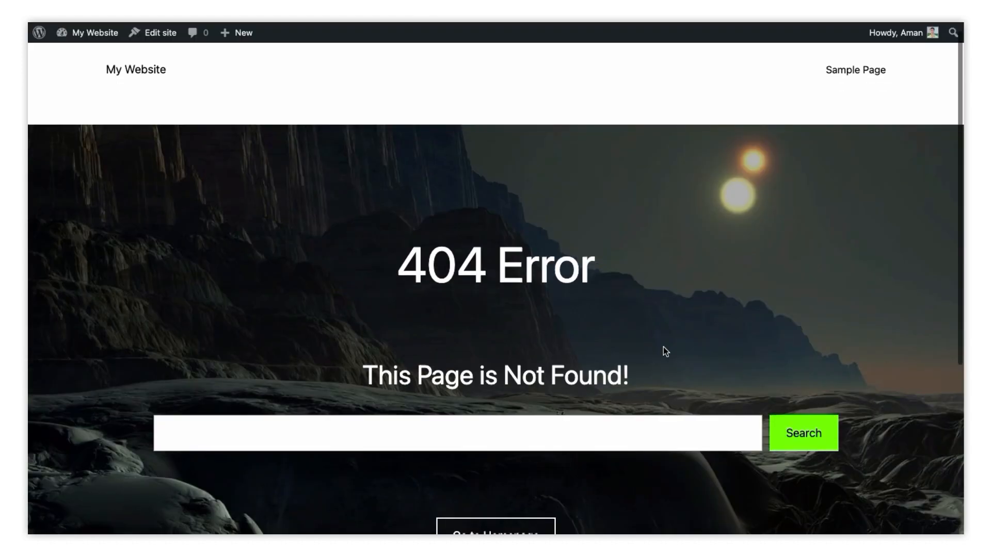
Examine the published 404 page on the live site from the header to the homepage button.
scroll(664, 347, down, 3)
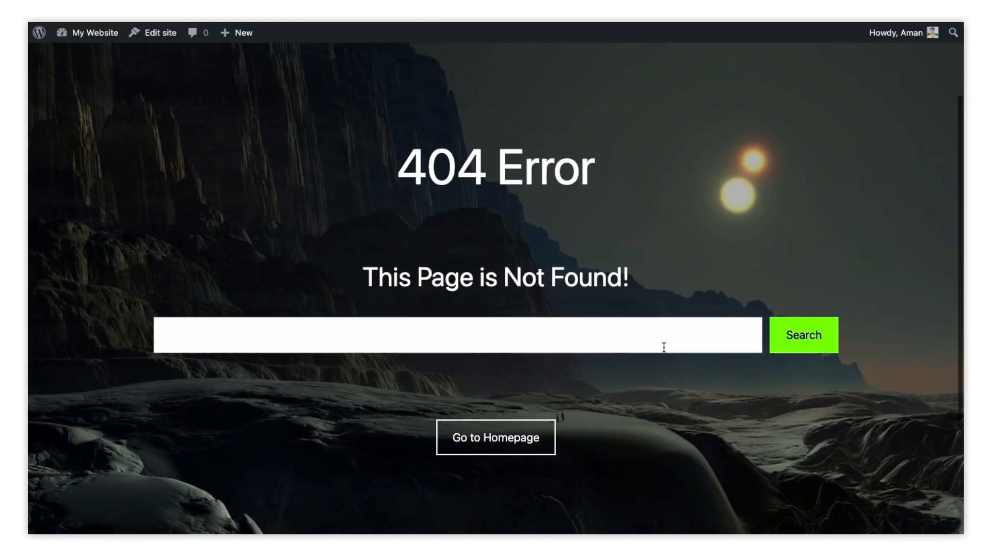
scroll(664, 347, down, 5)
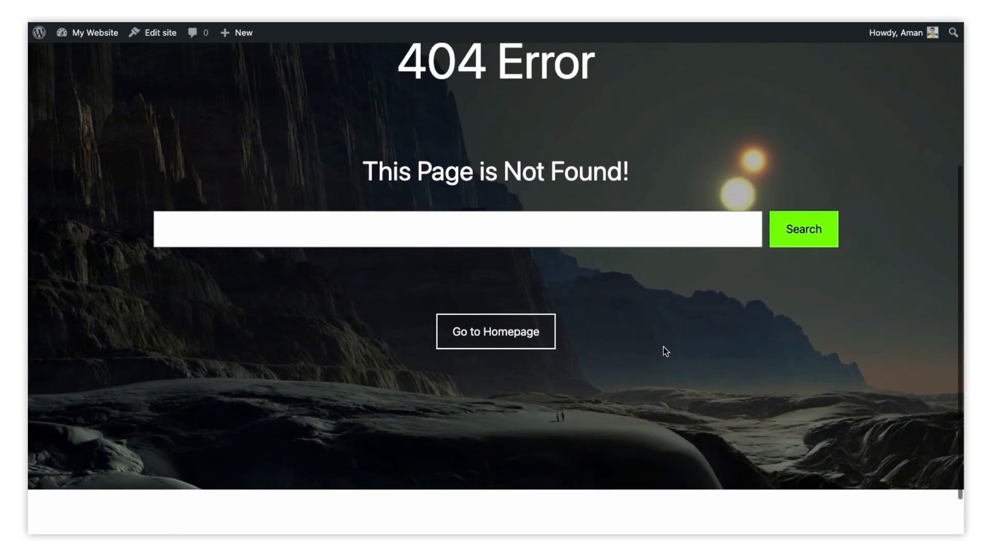
scroll(663, 348, up, 5)
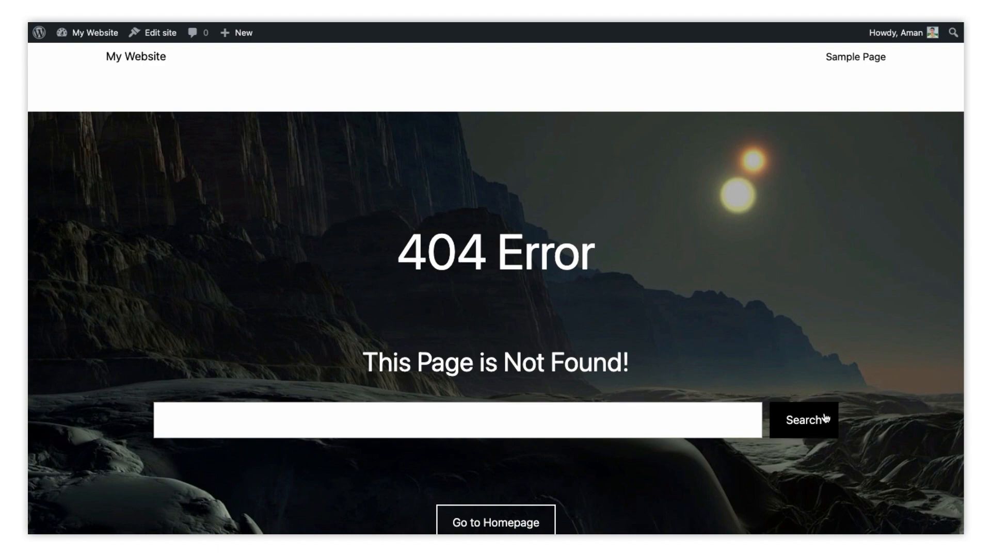
scroll(580, 214, down, 1)
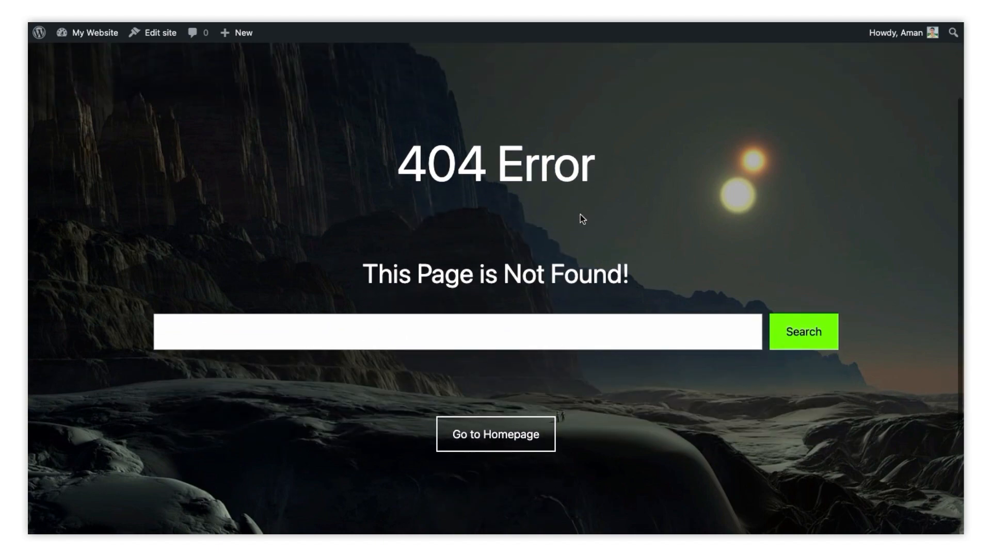